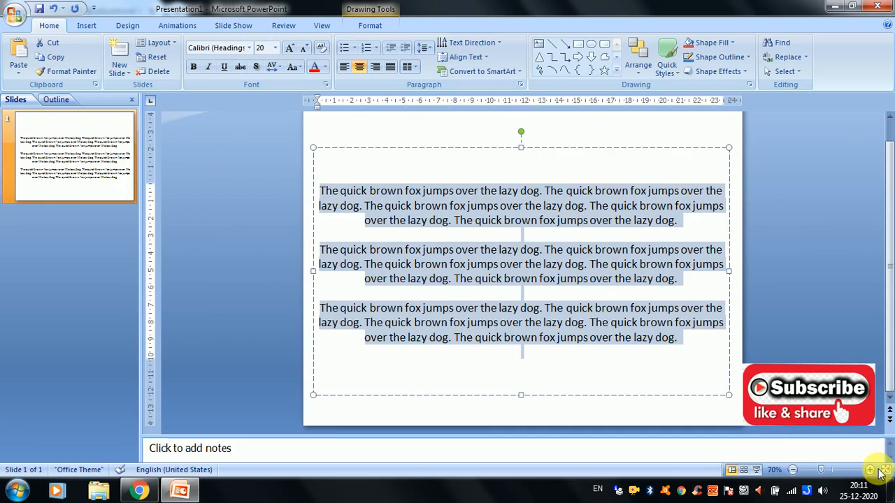
# - Clear the text selection and place the cursor on the empty line below the last paragraph
pyautogui.click(869, 469)
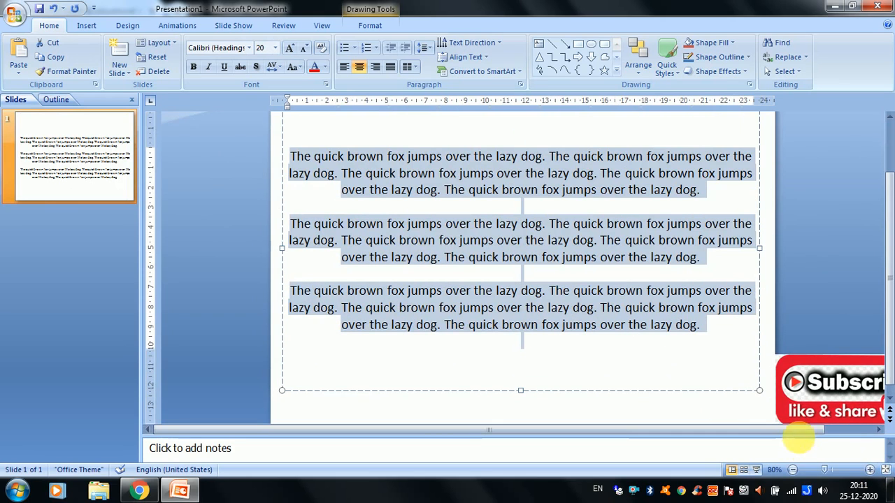
pyautogui.moveTo(807, 428); pyautogui.dragTo(826, 432)
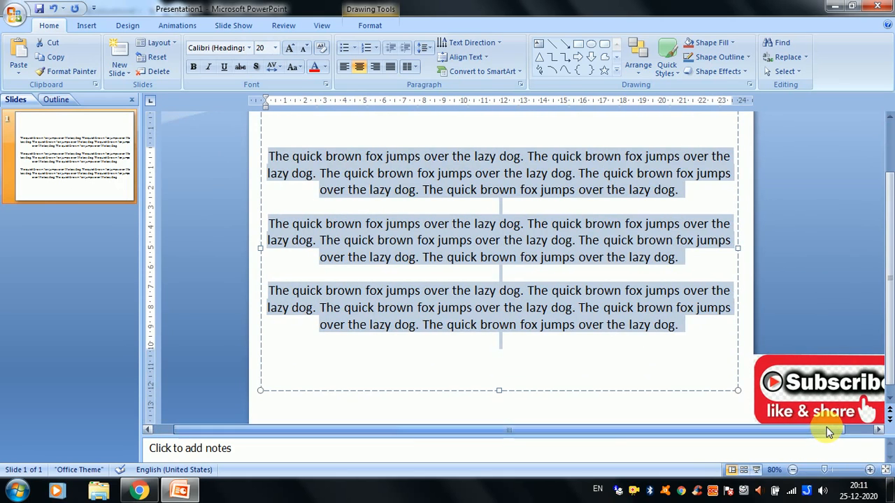
pyautogui.click(856, 428)
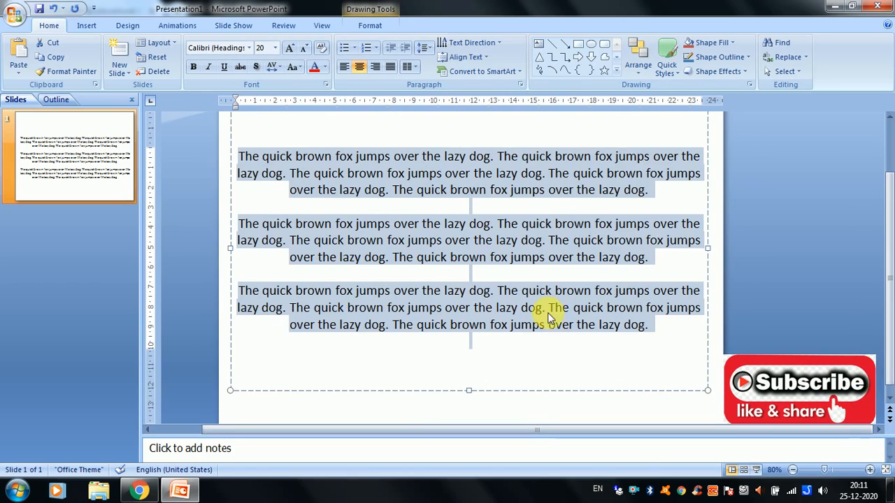
pyautogui.click(573, 329)
pyautogui.click(516, 343)
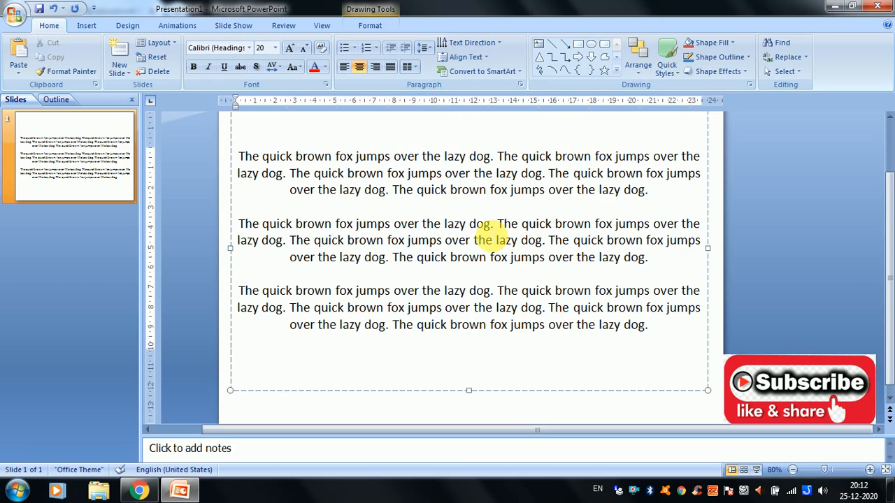
# - Set up a Find search for "lazy dog" starting from the beginning of the first paragraph
pyautogui.click(774, 45)
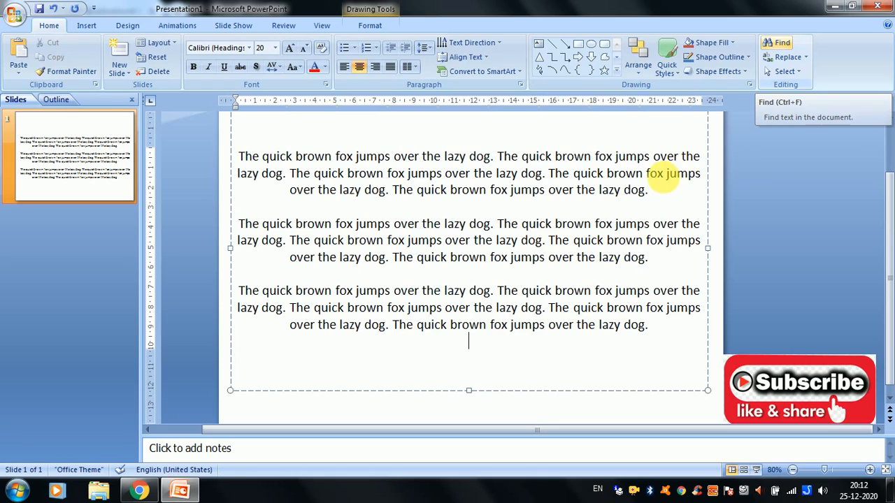
pyautogui.hotkey('ctrl', 'f')
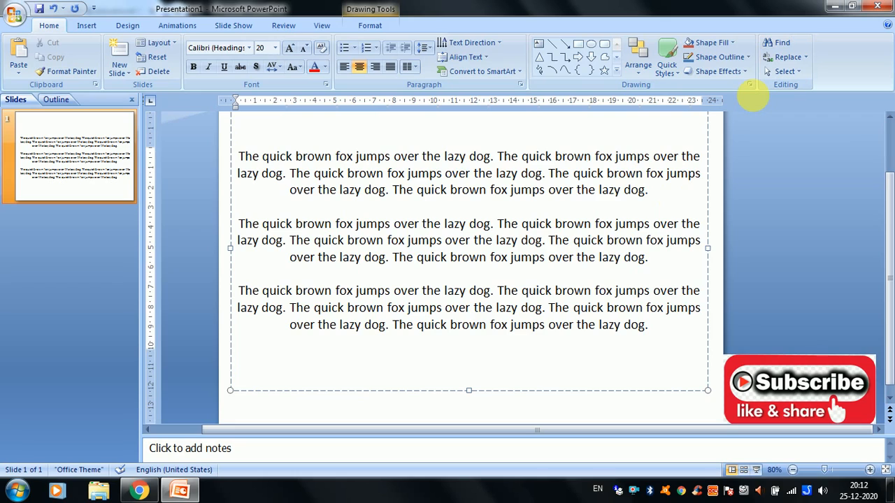
pyautogui.hotkey('ctrl', 'f')
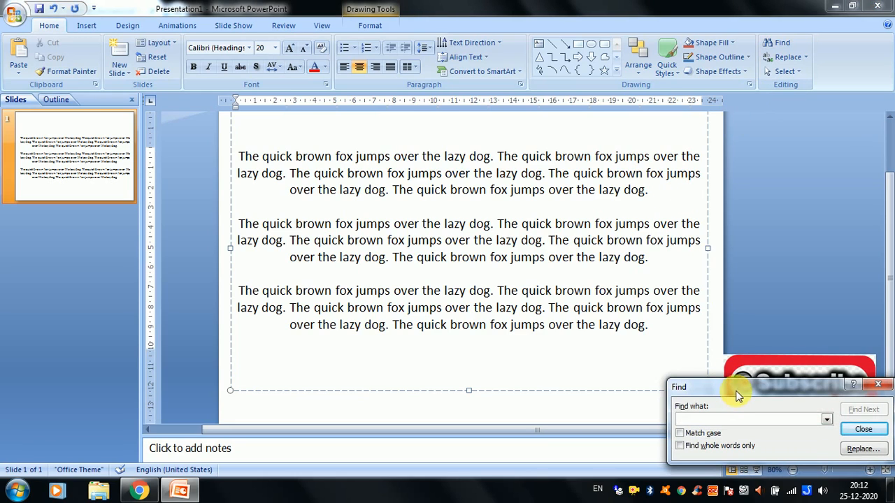
pyautogui.moveTo(735, 394); pyautogui.dragTo(489, 364)
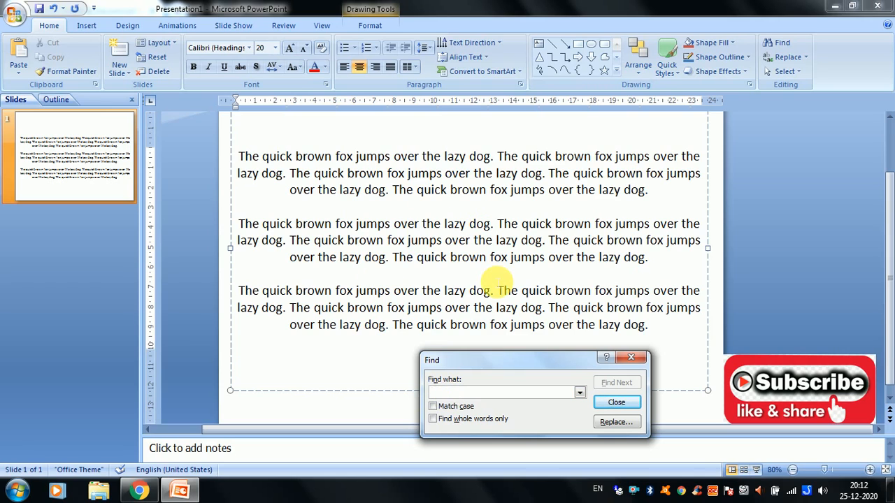
pyautogui.write('lazy ')
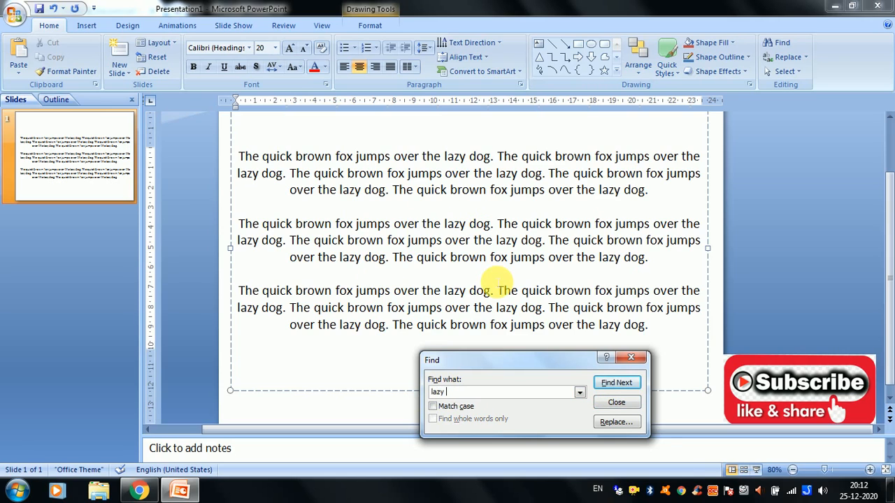
pyautogui.write('dog')
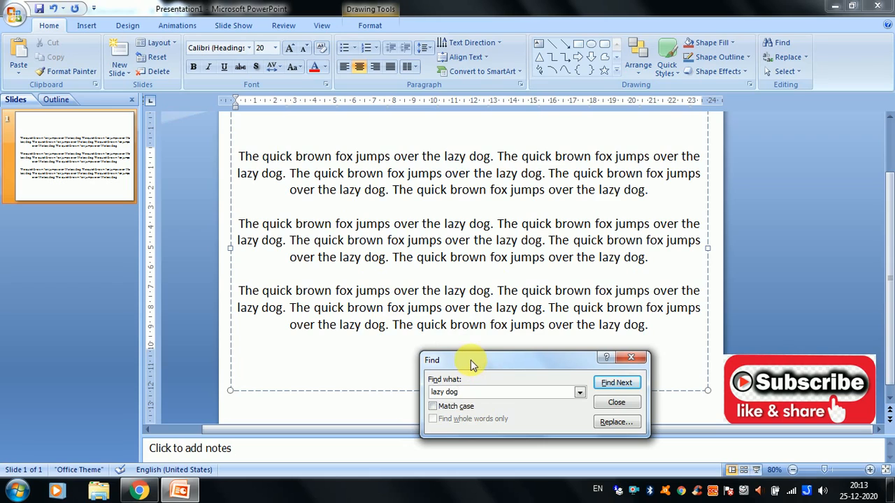
pyautogui.click(238, 156)
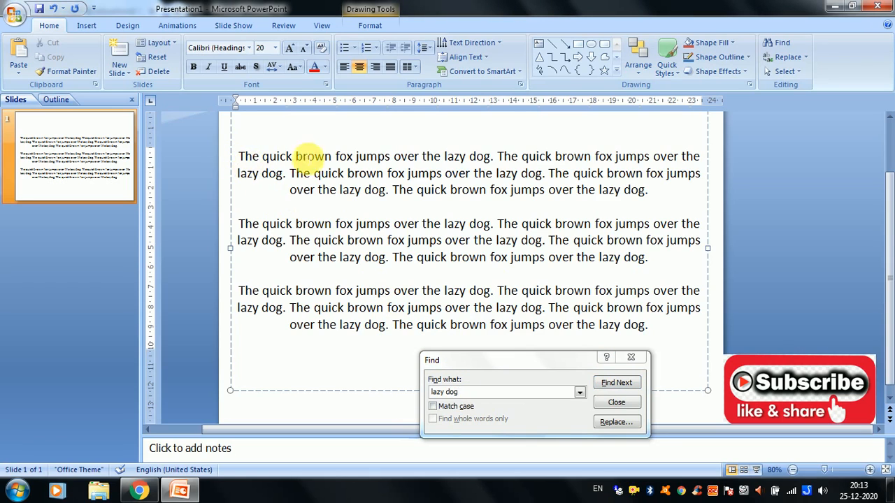
pyautogui.click(506, 365)
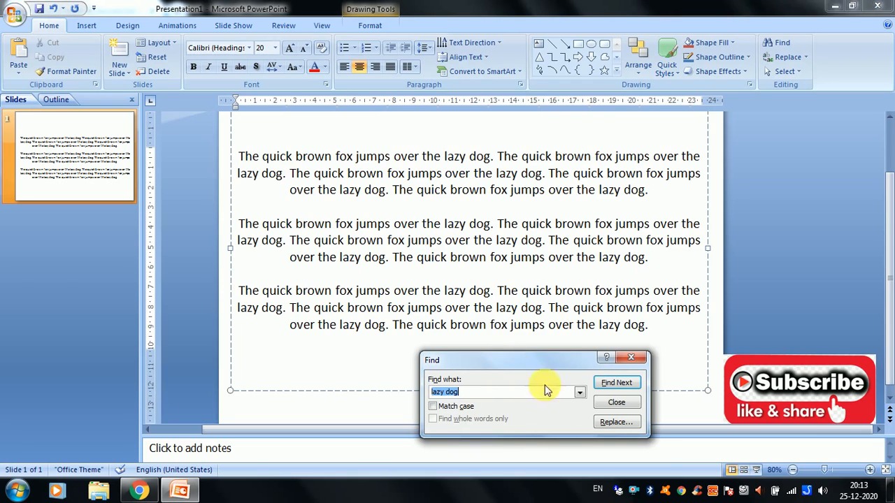
pyautogui.click(538, 395)
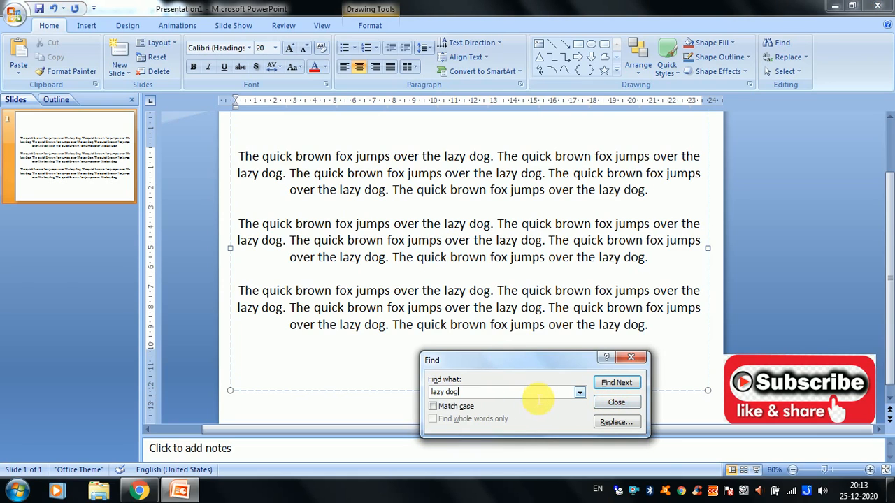
# - Step through every occurrence of "lazy dog" until the search ends, and close the Find dialog
pyautogui.click(615, 384)
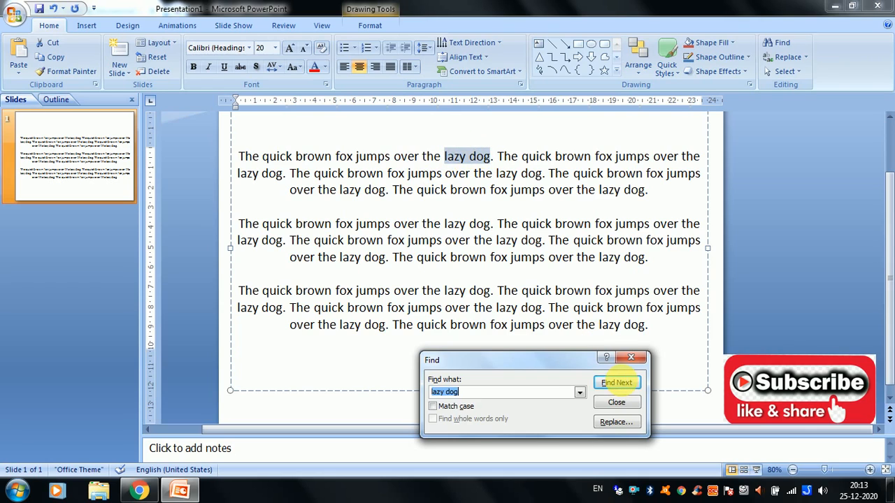
pyautogui.click(619, 385)
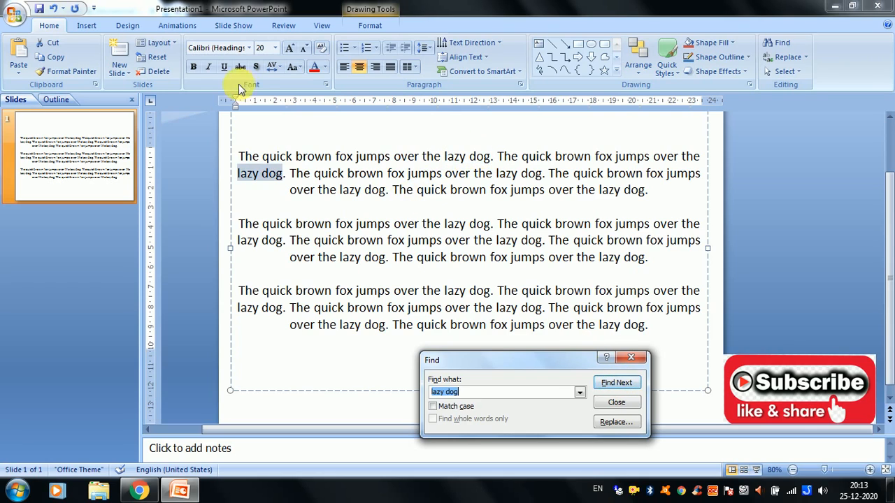
pyautogui.click(622, 390)
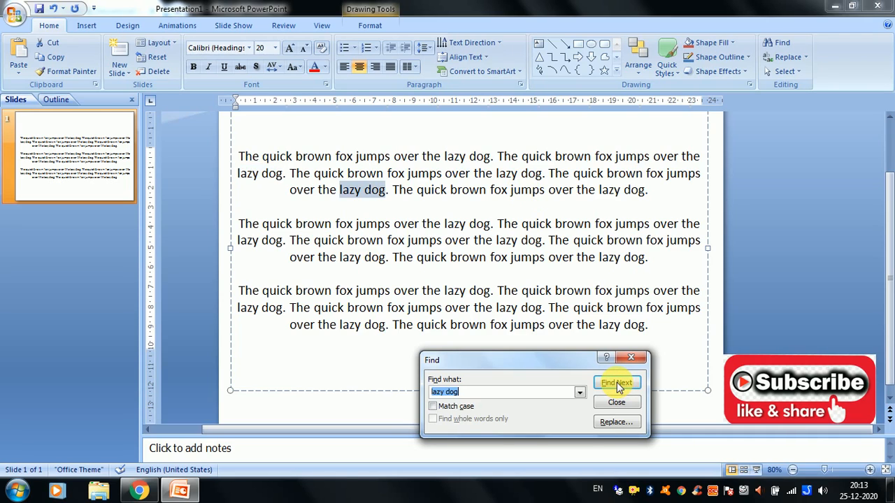
pyautogui.click(618, 389)
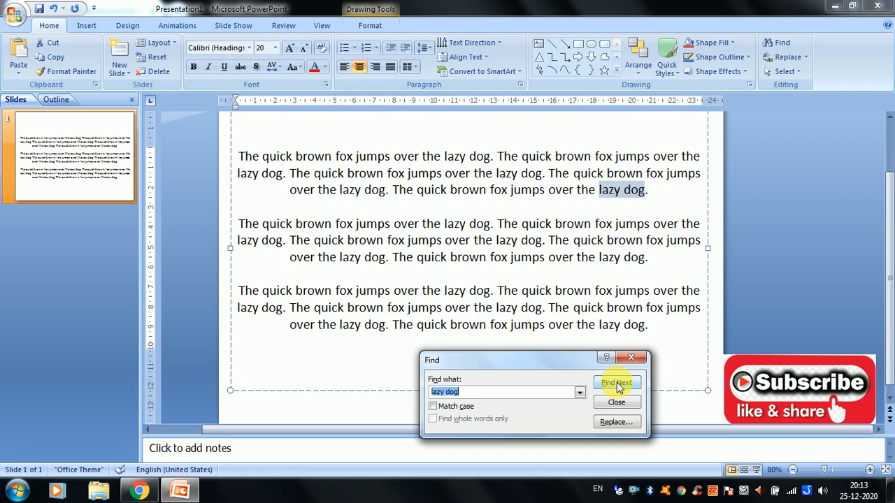
pyautogui.click(619, 388)
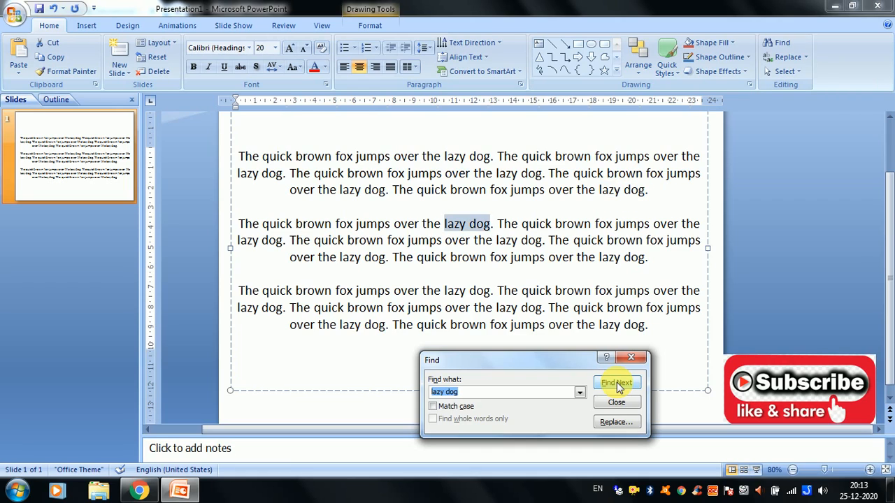
pyautogui.click(619, 389)
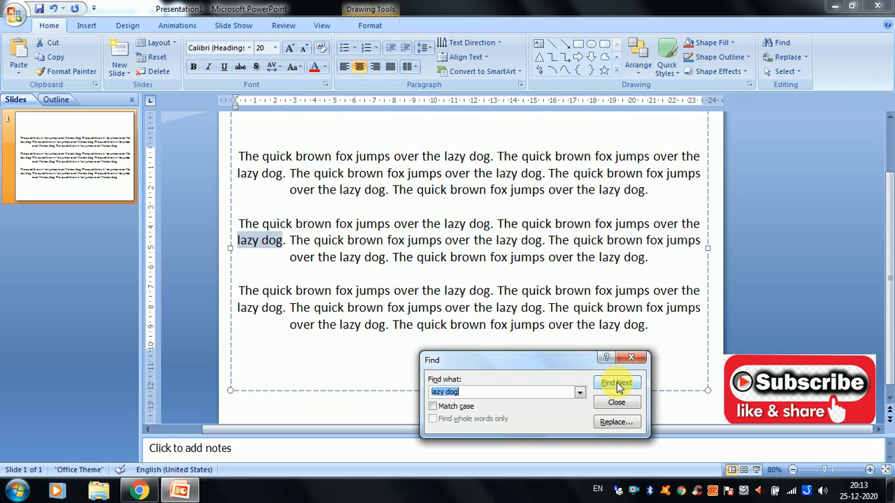
pyautogui.click(619, 383)
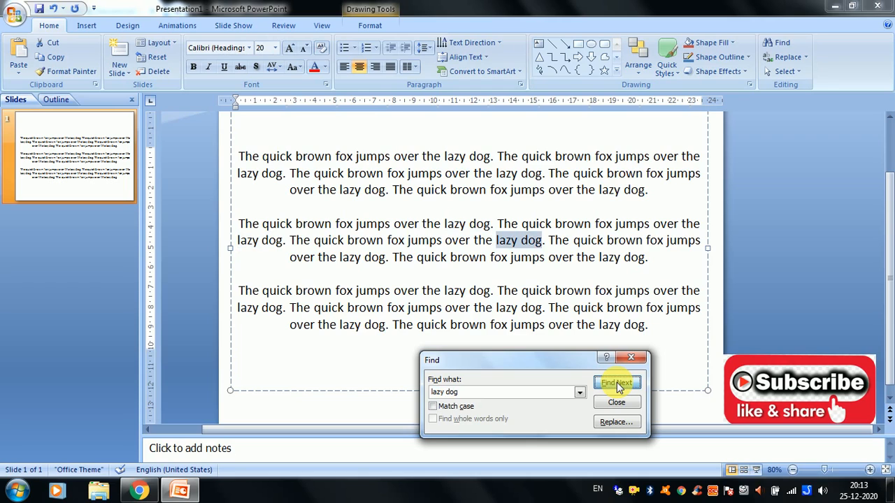
pyautogui.click(616, 382)
pyautogui.click(616, 384)
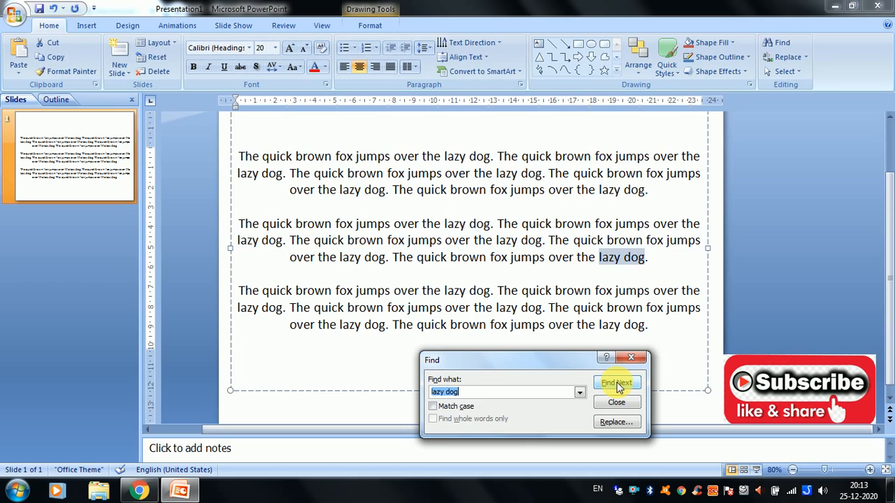
pyautogui.click(618, 387)
pyautogui.click(618, 386)
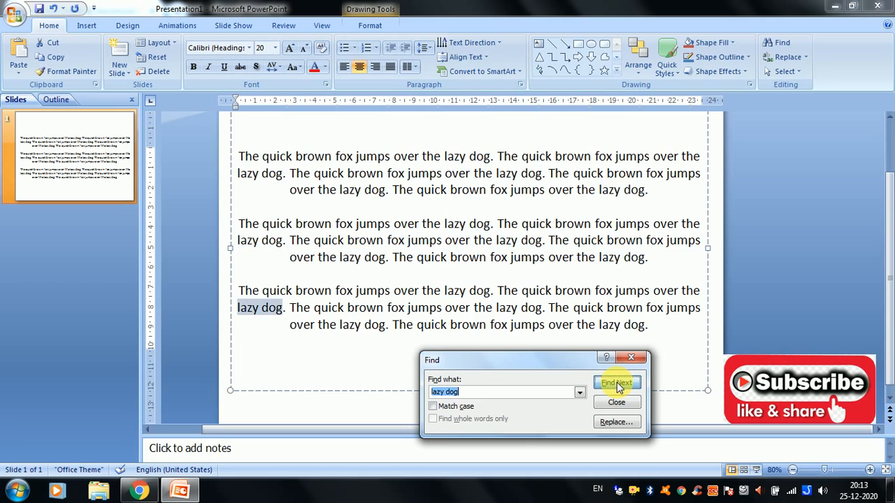
pyautogui.click(618, 387)
pyautogui.click(617, 387)
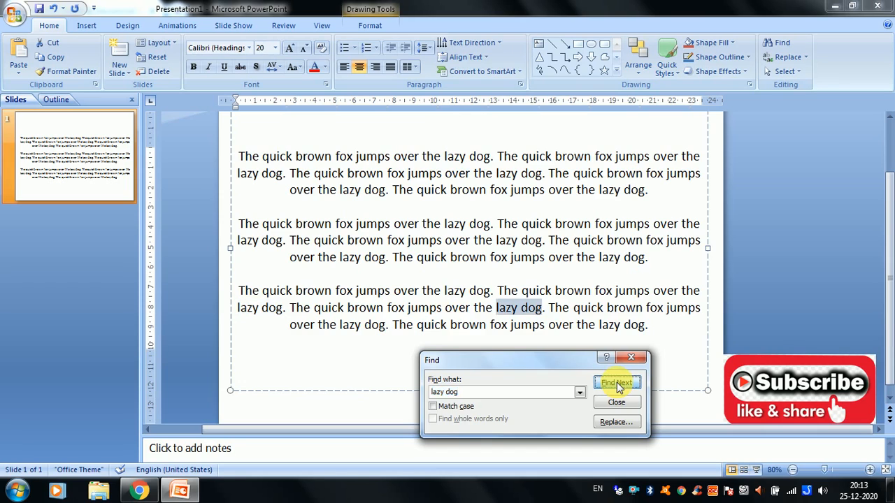
pyautogui.click(618, 386)
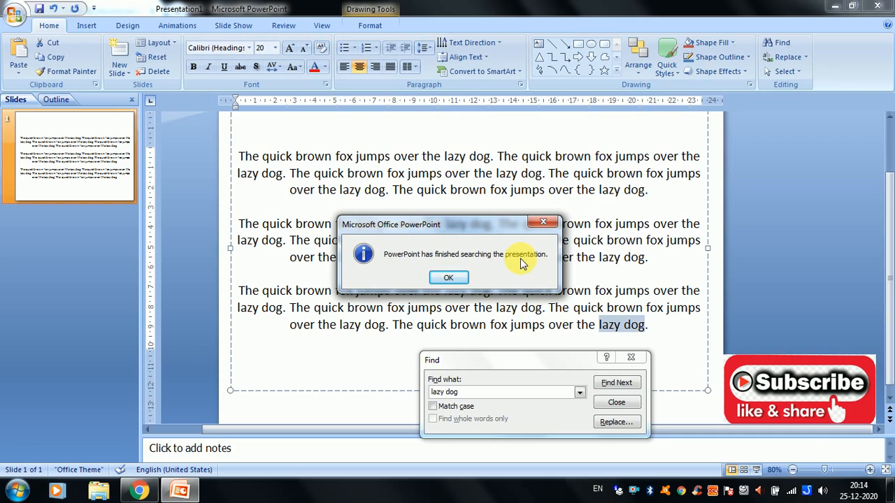
pyautogui.moveTo(465, 225); pyautogui.dragTo(710, 65)
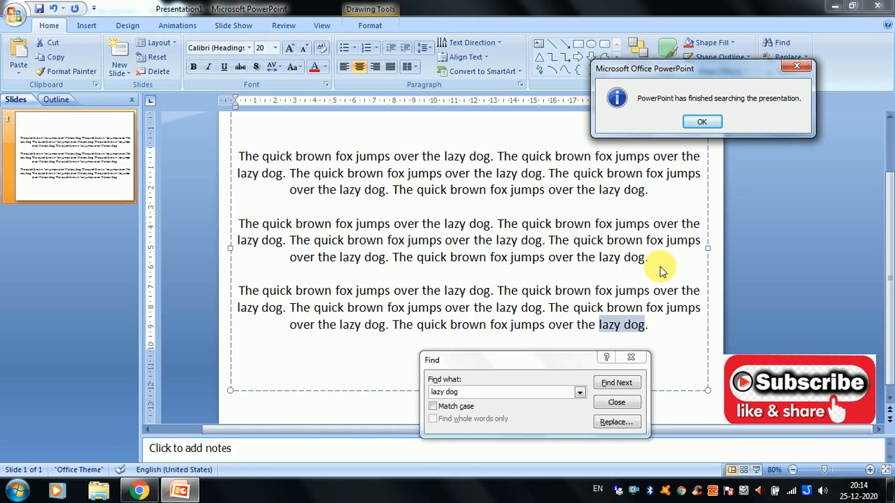
pyautogui.click(702, 122)
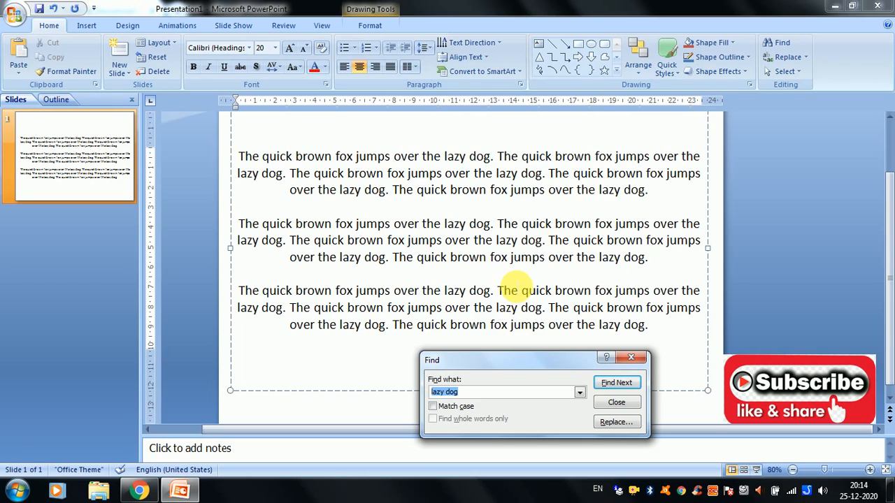
pyautogui.click(616, 402)
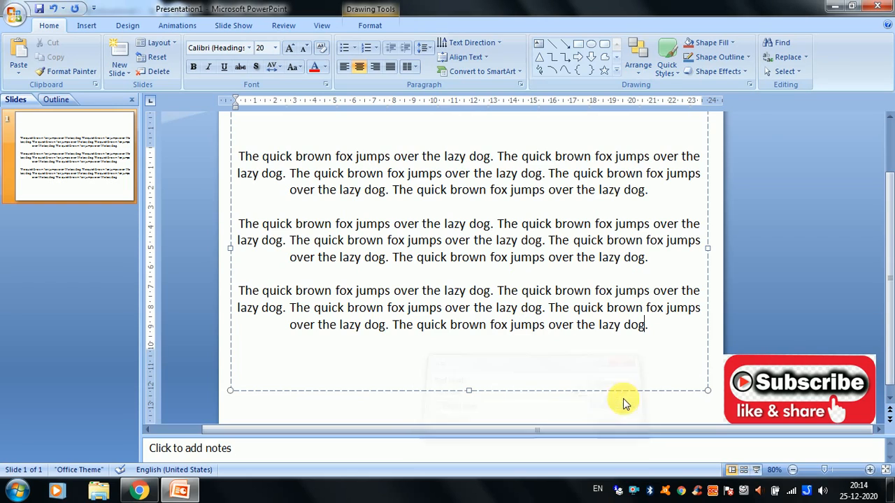
# - Replace all occurrences of "lazy dog" with "Active dog 95602" and highlight the first replaced phrase in the first paragraph
pyautogui.click(783, 57)
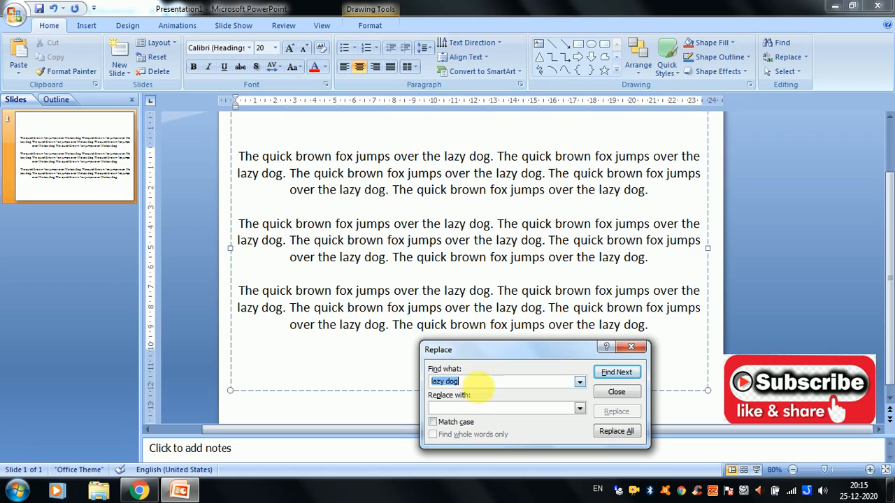
pyautogui.click(456, 408)
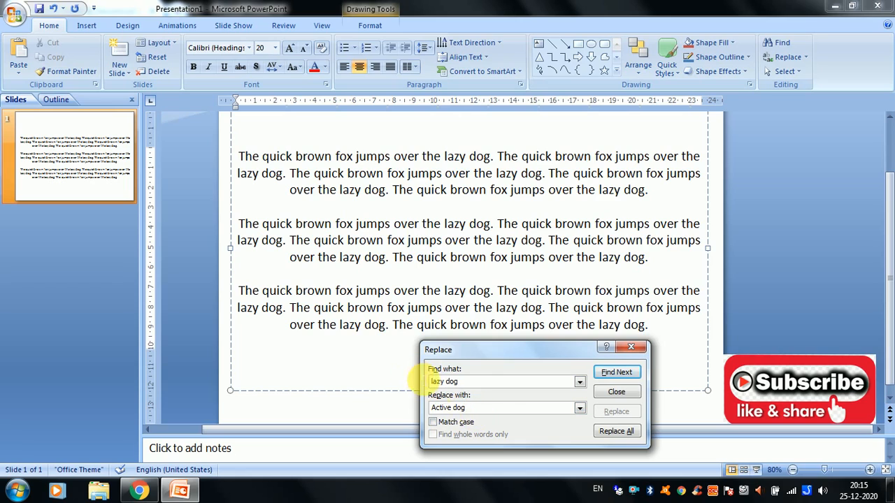
pyautogui.click(479, 409)
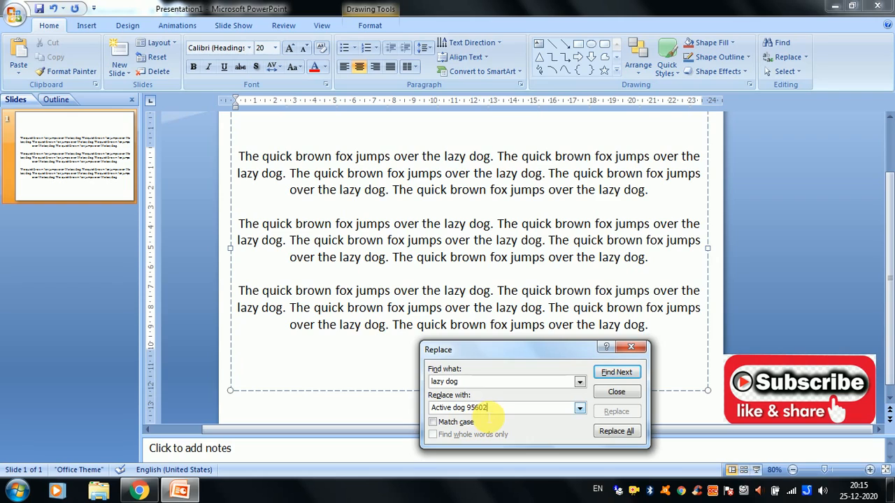
pyautogui.click(605, 430)
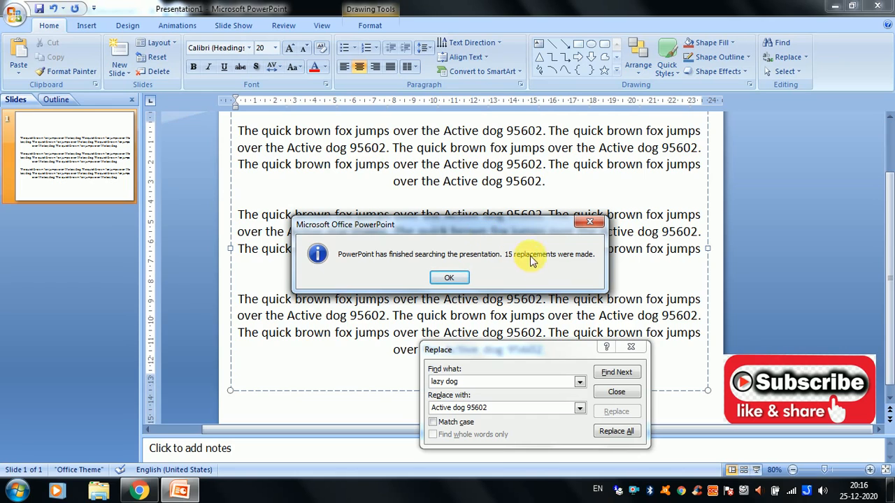
pyautogui.click(587, 225)
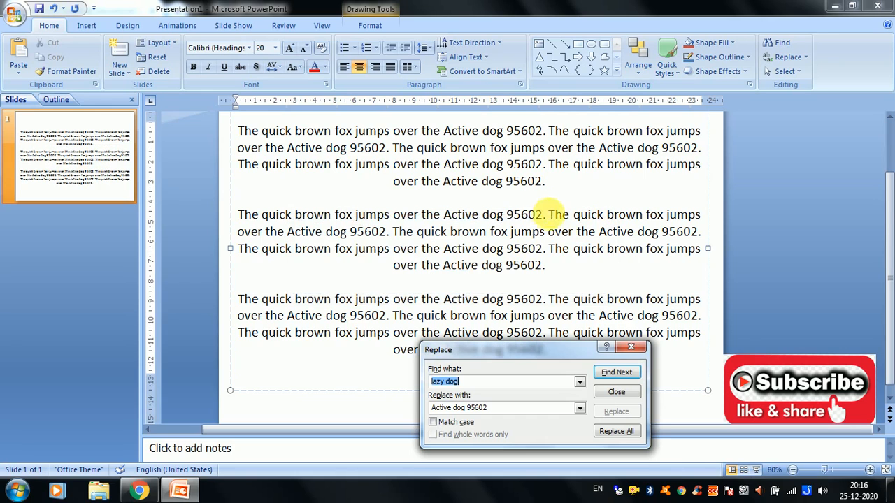
pyautogui.moveTo(448, 131); pyautogui.dragTo(549, 131)
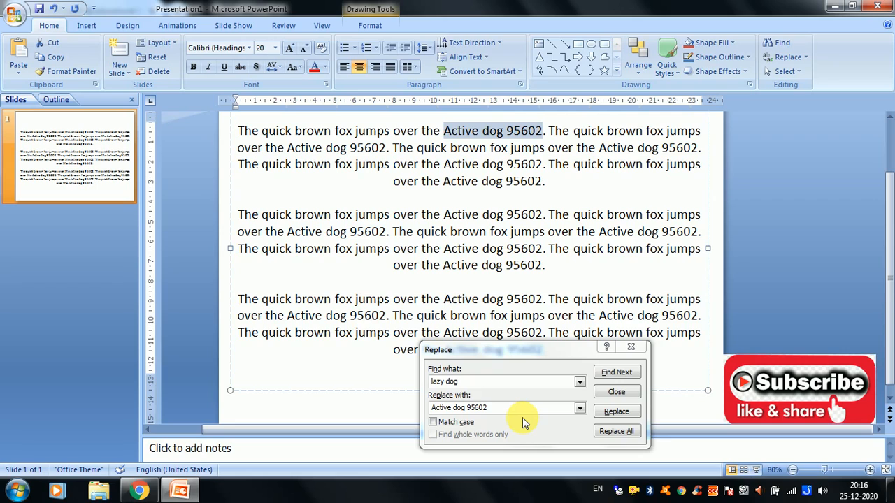
pyautogui.click(616, 392)
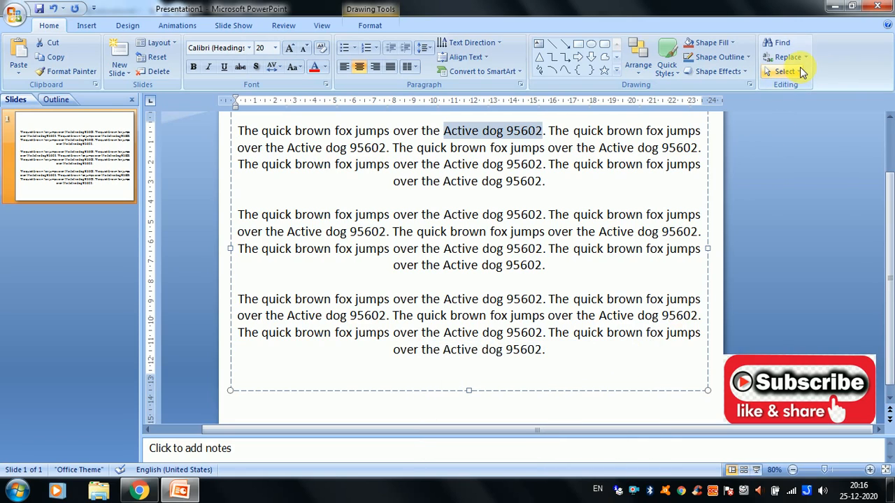
# - Select all the text in the text box starting from the first paragraph, and clear the selection on the empty line below that paragraph
pyautogui.click(784, 71)
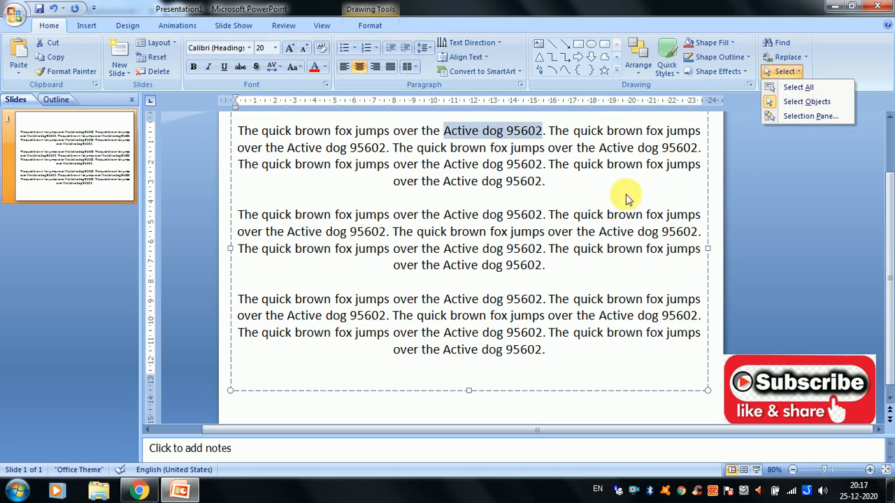
pyautogui.click(589, 233)
pyautogui.click(619, 249)
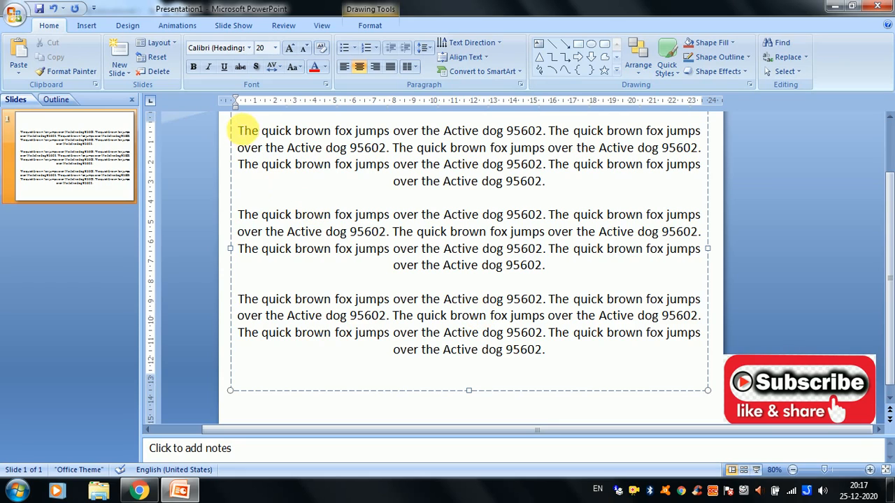
pyautogui.click(238, 132)
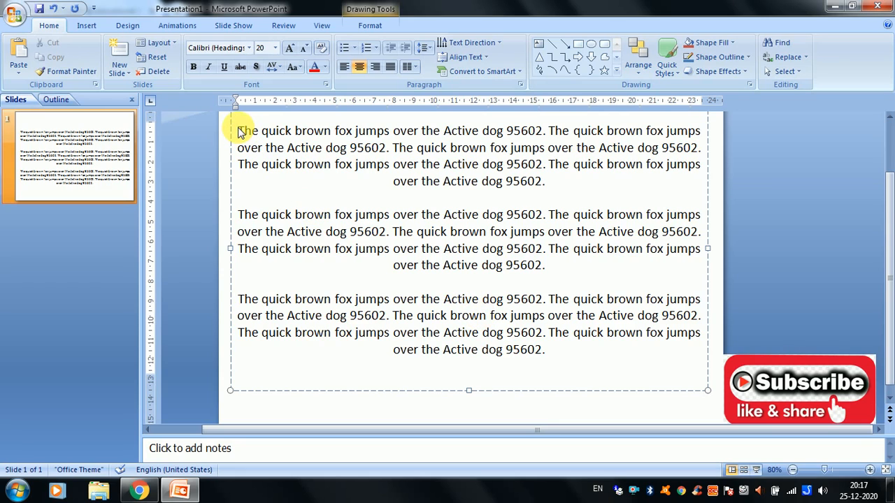
pyautogui.hotkey('ctrl', 'a')
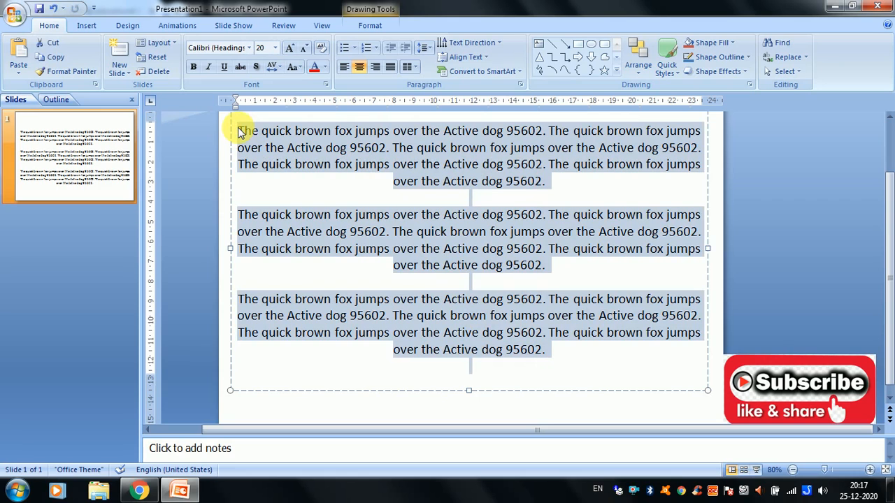
pyautogui.click(511, 199)
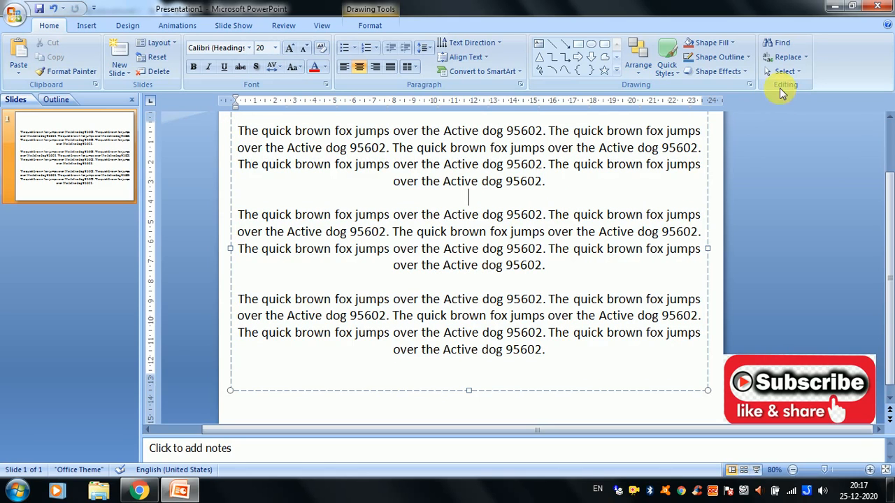
# - Apply the Select All command to the three paragraphs, and deselect them with the cursor between the second and third paragraphs
pyautogui.click(783, 71)
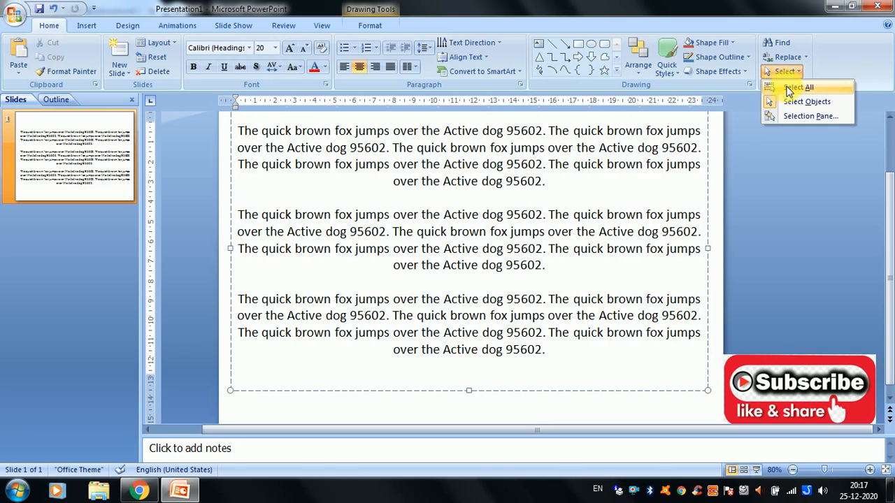
pyautogui.click(788, 92)
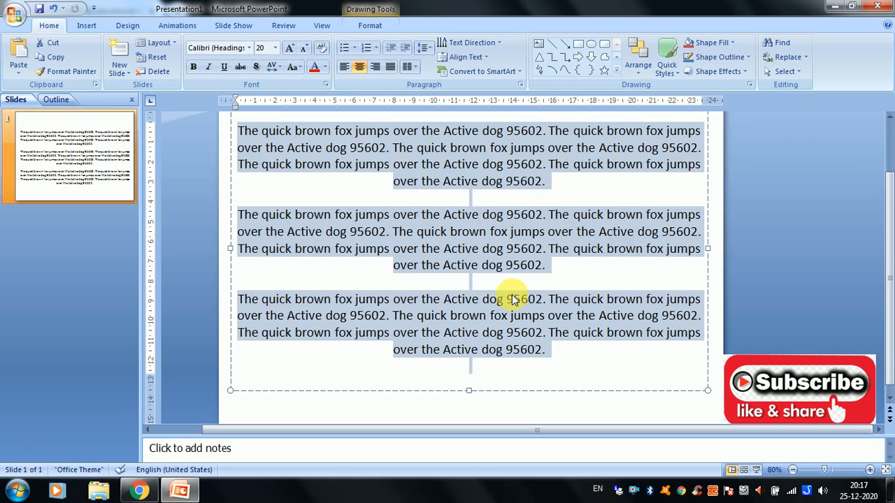
pyautogui.click(590, 282)
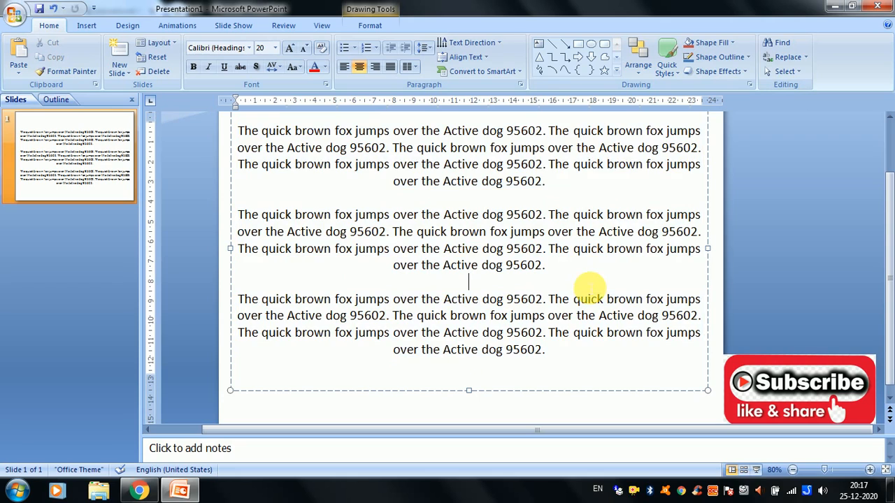
# - Delete the text box holding the sample paragraphs and the empty title placeholder from the slide
pyautogui.click(784, 73)
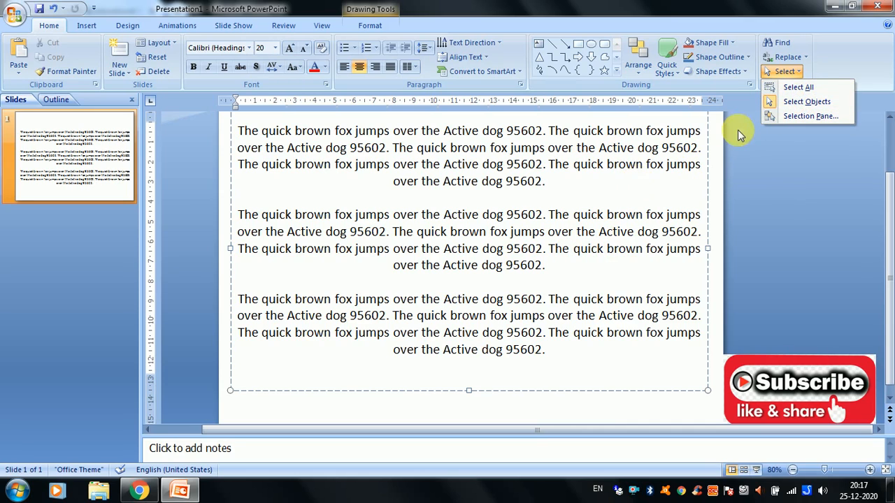
pyautogui.click(707, 156)
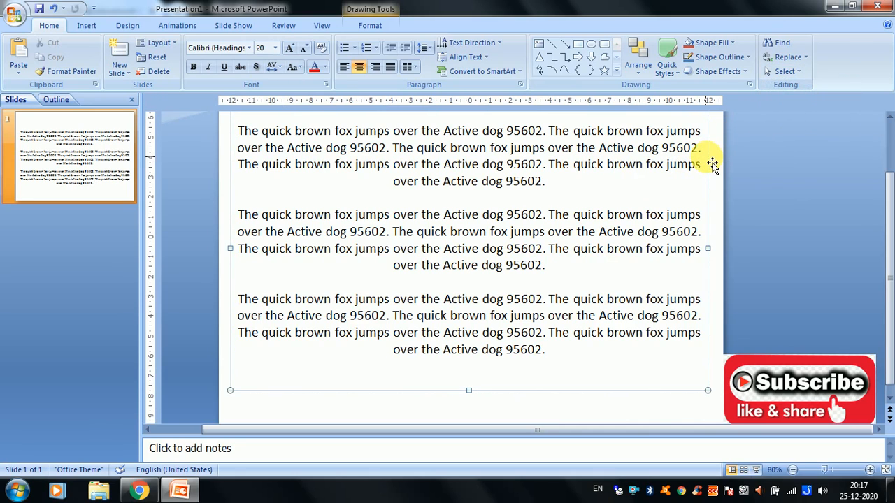
pyautogui.press('Delete')
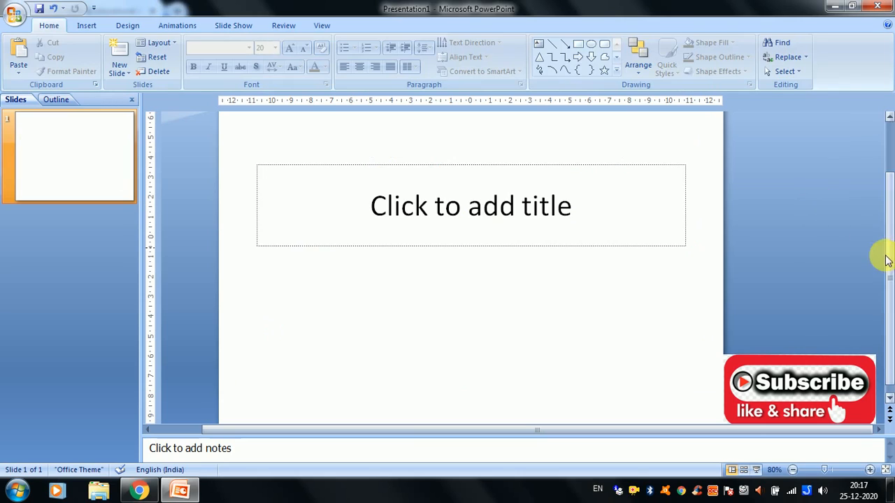
pyautogui.click(635, 171)
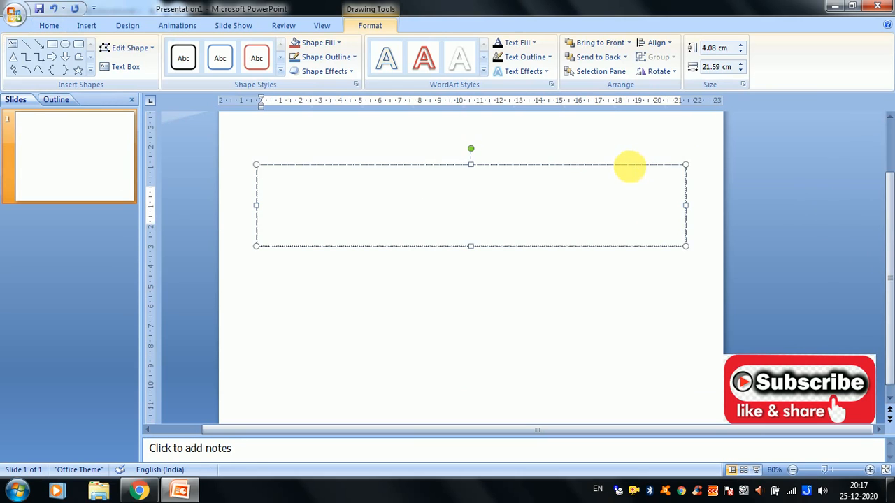
pyautogui.click(630, 166)
pyautogui.press('Delete')
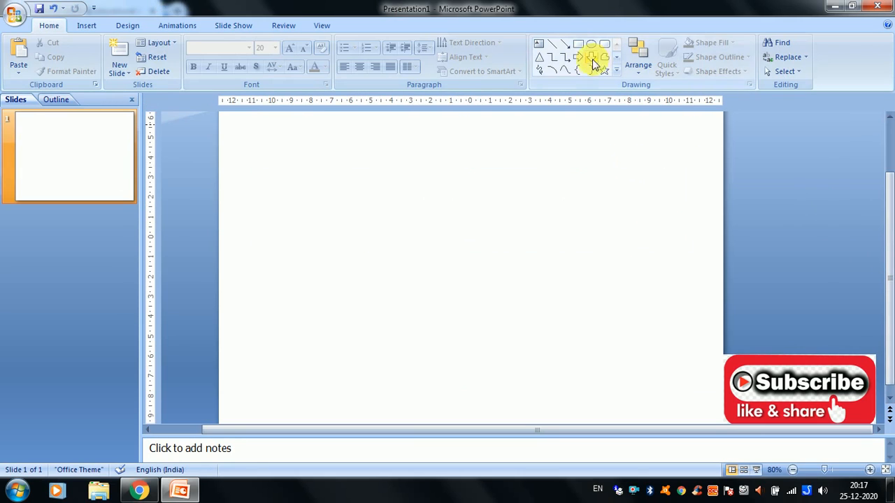
# - Place a default-size square left of the slide's centre and draw two diagonal arrows to the right of it
pyautogui.click(578, 44)
pyautogui.click(329, 217)
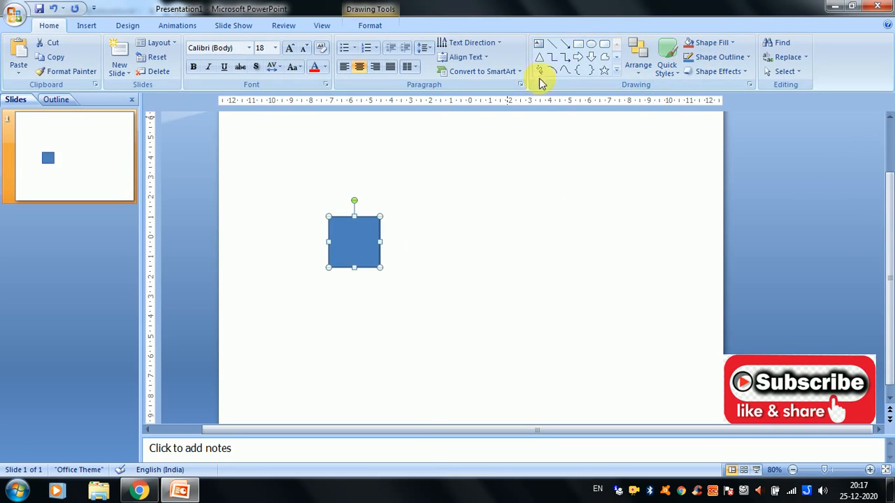
pyautogui.click(564, 43)
pyautogui.moveTo(478, 202); pyautogui.dragTo(539, 264)
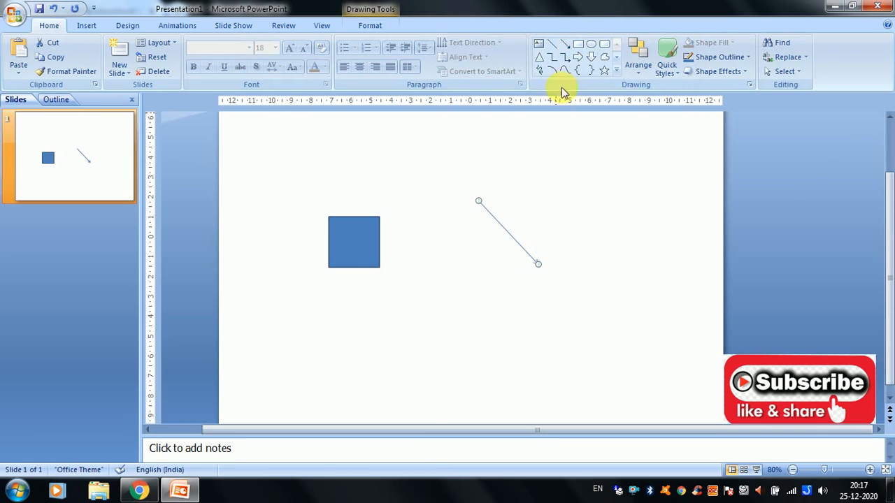
pyautogui.click(565, 43)
pyautogui.moveTo(452, 232); pyautogui.dragTo(419, 355)
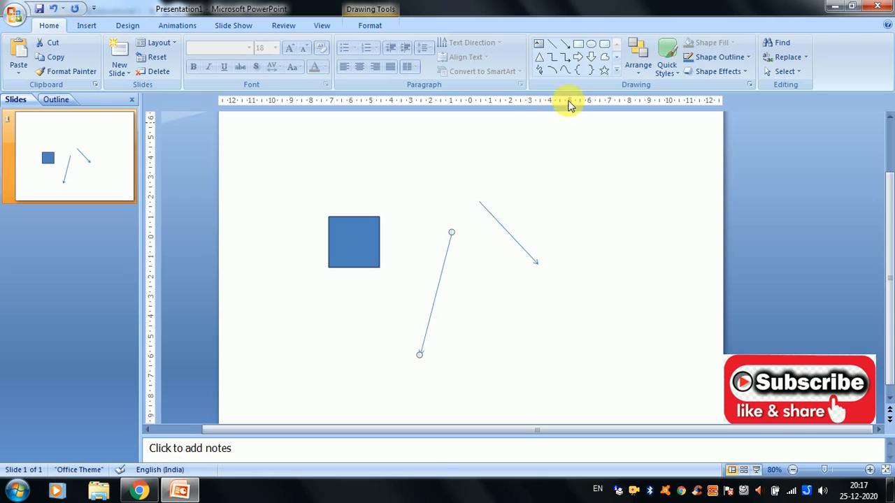
# - Draw a right brace in the upper right of the slide and a rounded rectangle above the square
pyautogui.click(589, 70)
pyautogui.moveTo(539, 153); pyautogui.dragTo(627, 246)
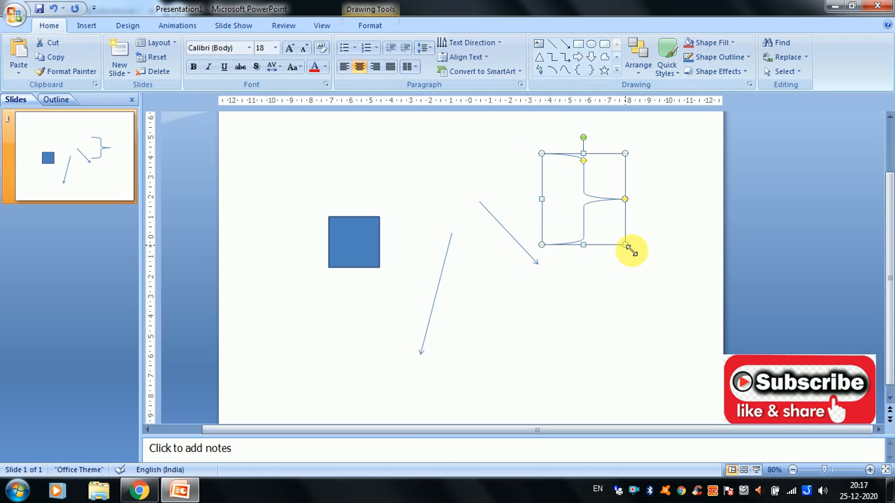
pyautogui.click(604, 46)
pyautogui.moveTo(350, 131)
pyautogui.mouseDown()
pyautogui.moveTo(409, 208)
pyautogui.moveTo(413, 198)
pyautogui.mouseUp()
# - Draw another rectangle below the right-hand arrow, and move the first square and the rounded rectangle slightly down and to the right
pyautogui.click(577, 44)
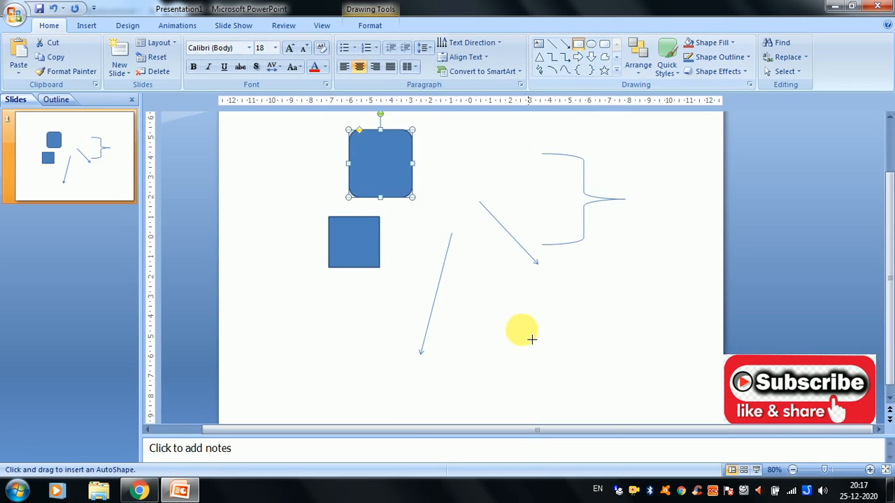
pyautogui.moveTo(506, 303); pyautogui.dragTo(558, 359)
pyautogui.click(635, 274)
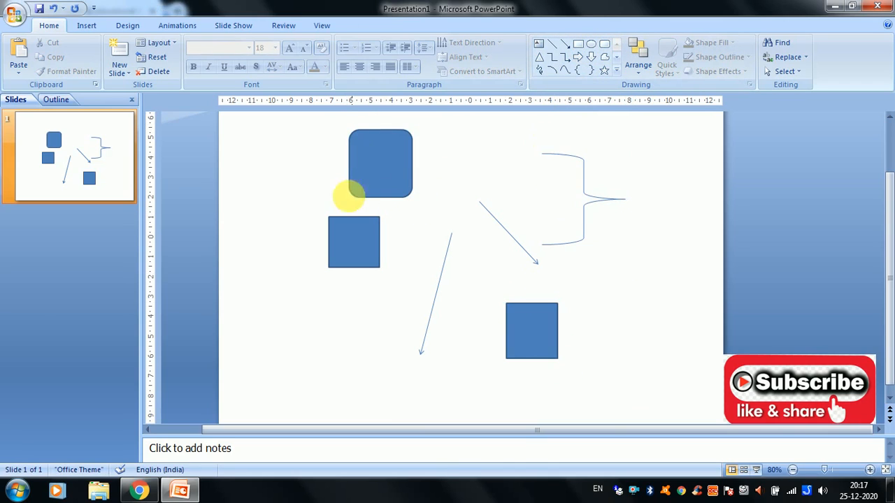
pyautogui.moveTo(359, 242)
pyautogui.mouseDown()
pyautogui.moveTo(403, 306)
pyautogui.moveTo(392, 302)
pyautogui.mouseUp()
pyautogui.moveTo(401, 183); pyautogui.dragTo(424, 216)
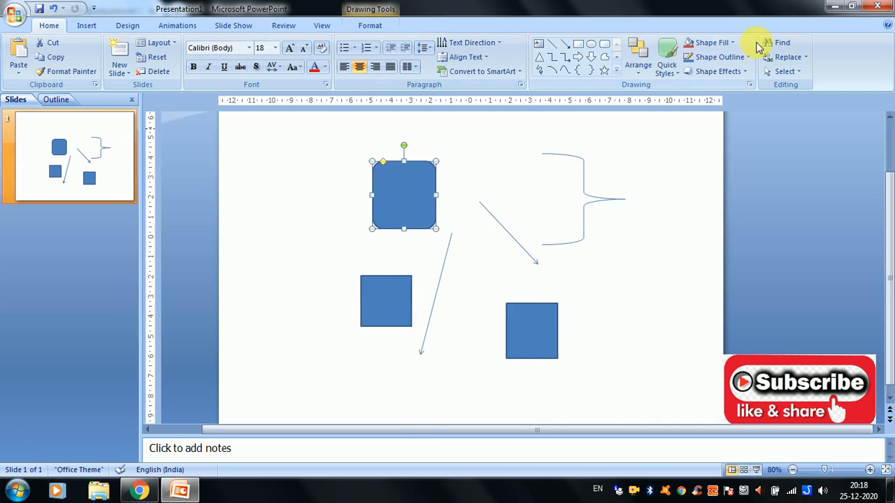
# - Use Select Objects to enclose all the shapes, arrows and the brace on the slide in one selection
pyautogui.click(790, 74)
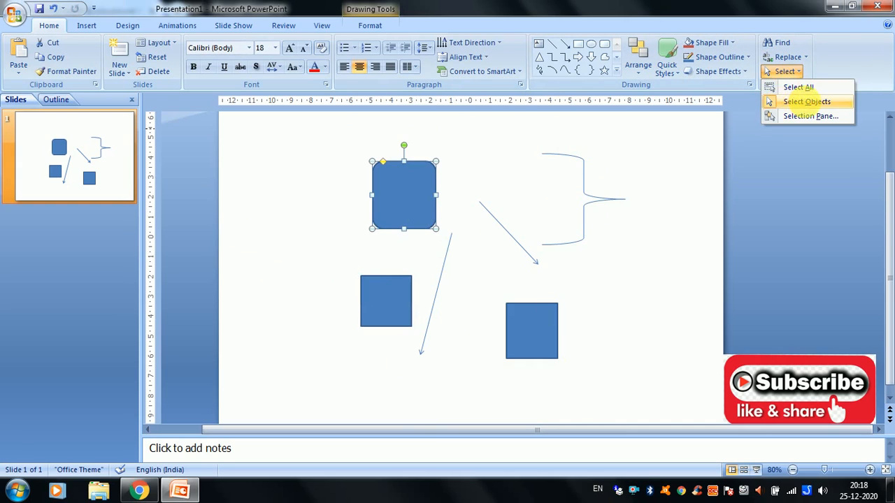
pyautogui.click(806, 102)
pyautogui.click(652, 147)
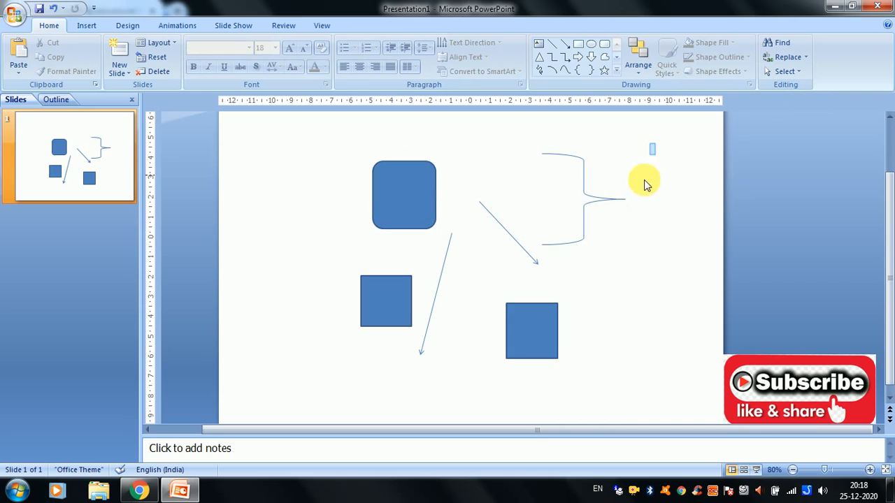
pyautogui.moveTo(645, 183); pyautogui.dragTo(305, 436)
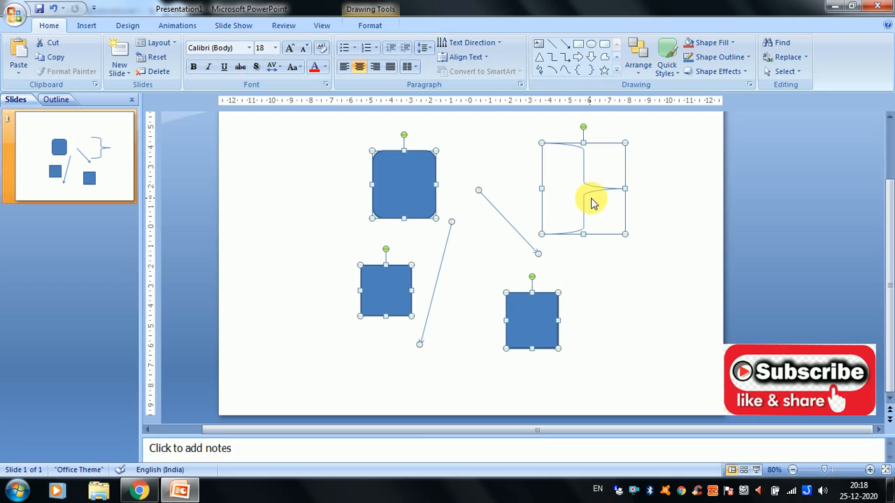
# - Bring up the Group options for the selected shapes
pyautogui.hotkey('shift', 'F10')
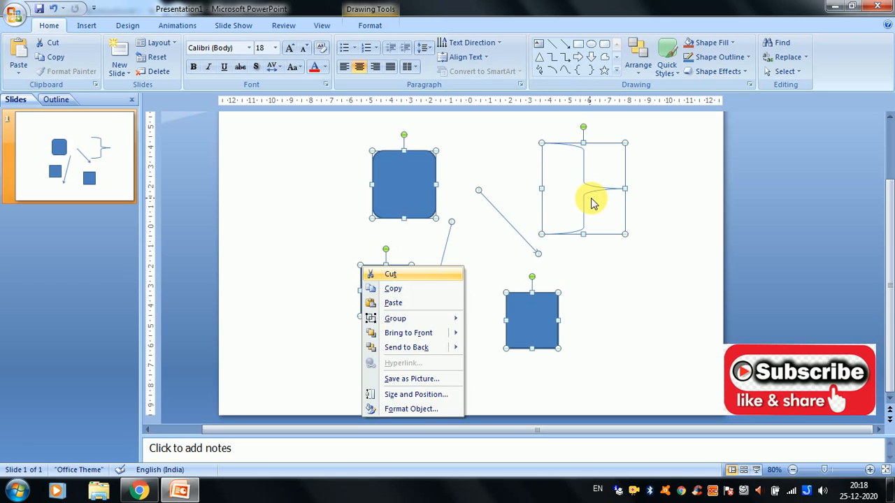
pyautogui.moveTo(395, 318)
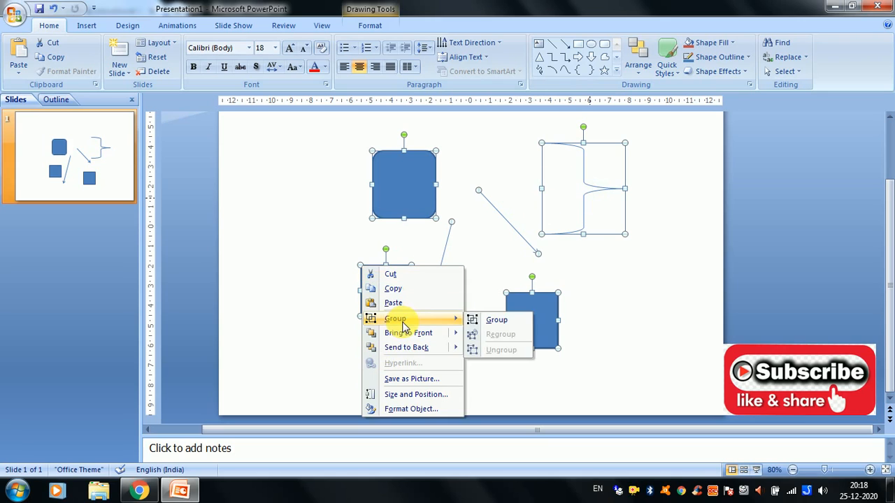
pyautogui.click(501, 320)
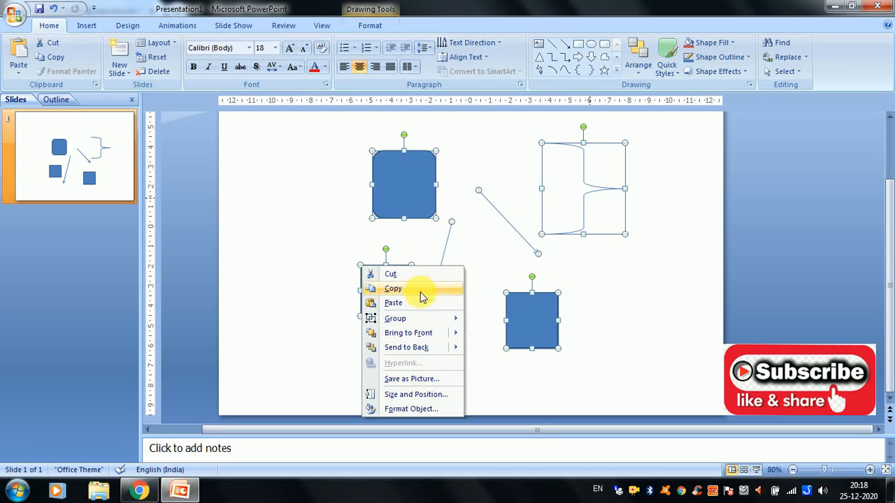